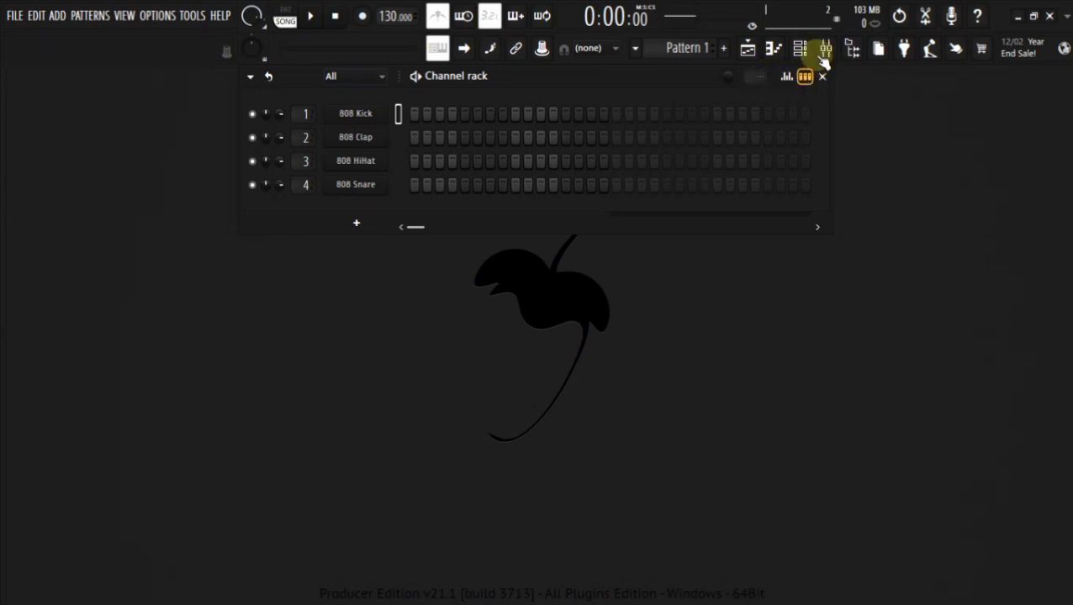
# Find the GBE BODY DRUM LOOP [120BPM] sample in the browser and place it at the start of playlist Track 1.
pyautogui.click(824, 50)
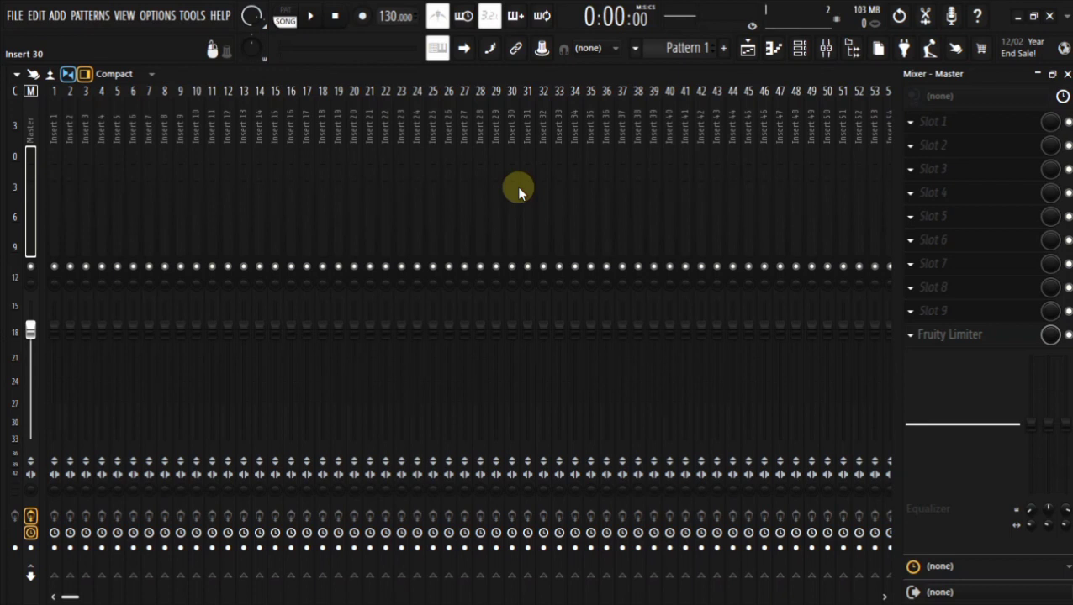
pyautogui.click(747, 52)
pyautogui.moveTo(1, 204)
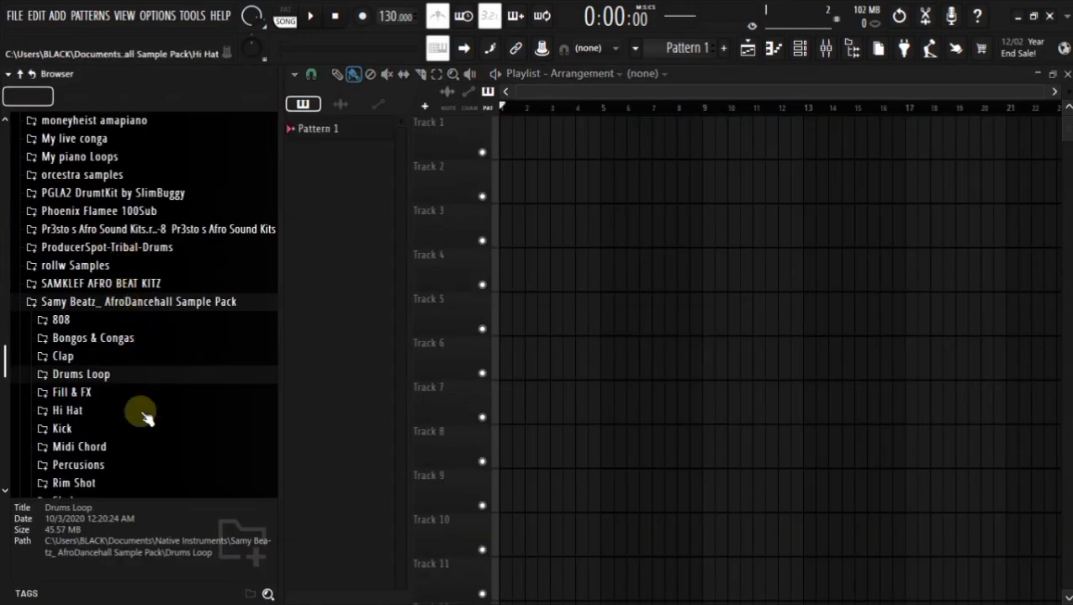
pyautogui.scroll(-6, 143, 416)
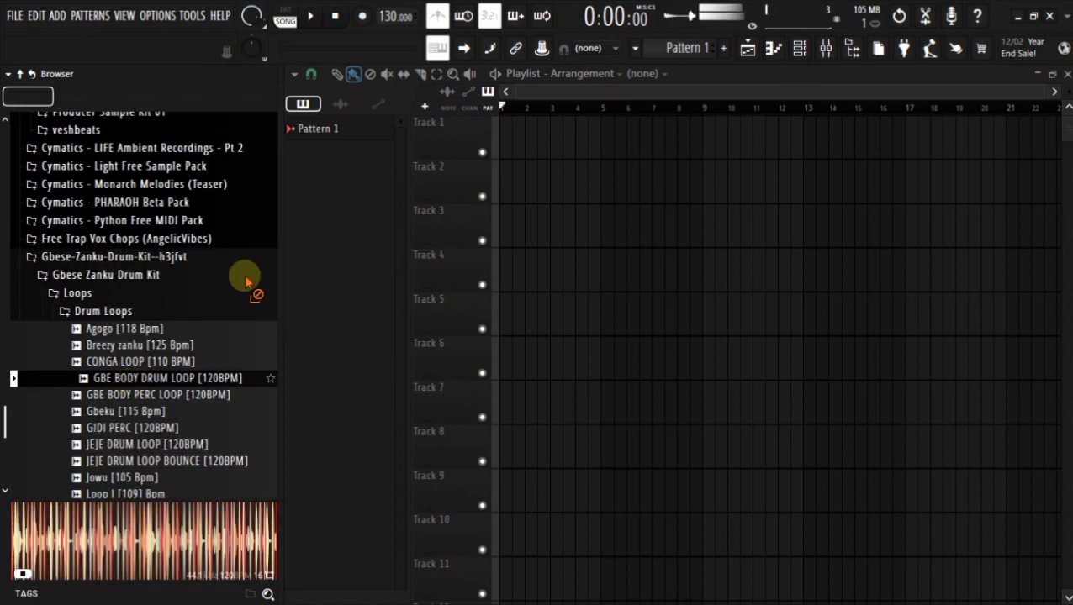
pyautogui.moveTo(246, 282); pyautogui.dragTo(274, 143)
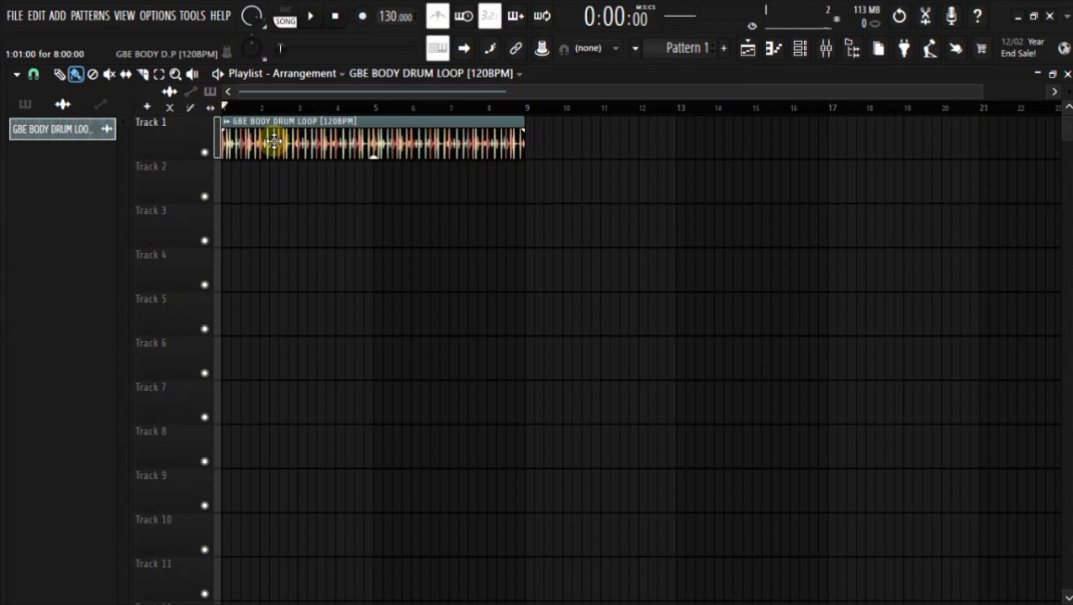
# Inspect the drum loop clip's channel settings and load the Default mixer track state on mixer track 5.
pyautogui.doubleClick(328, 143)
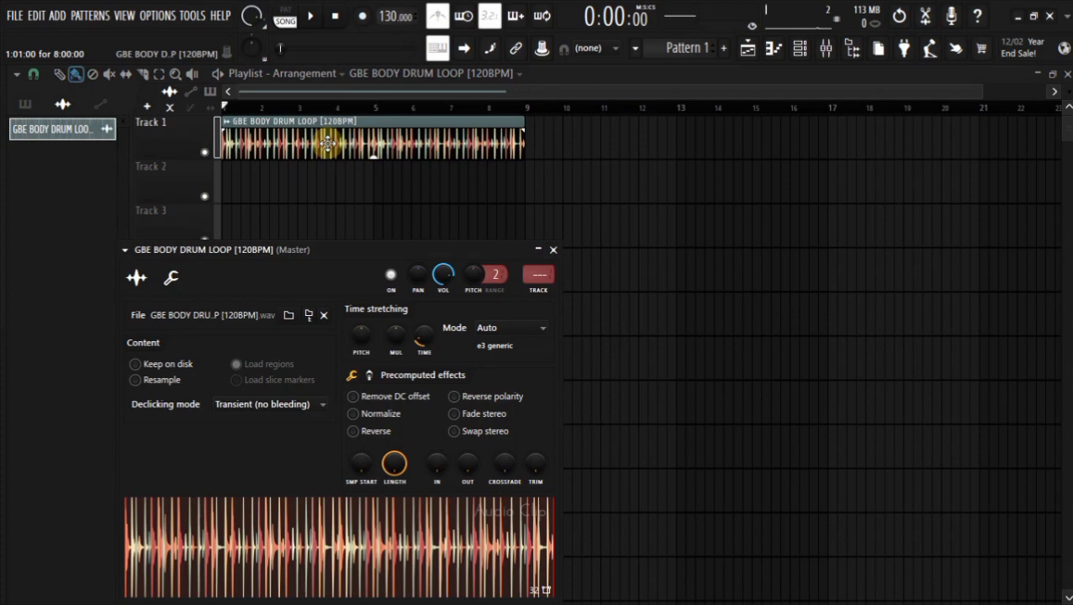
pyautogui.press('F9')
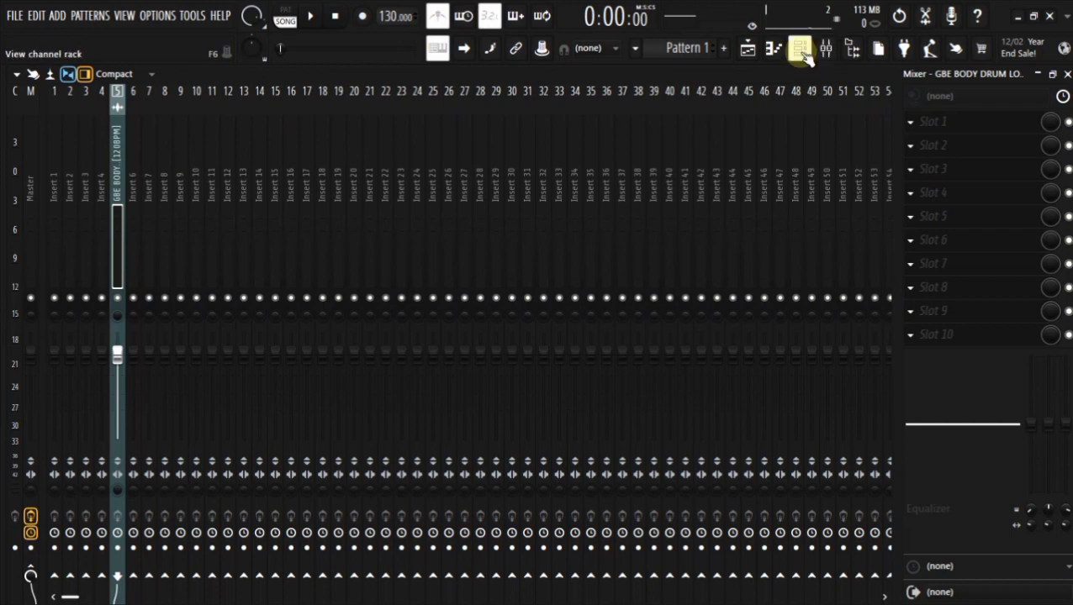
pyautogui.rightClick(121, 242)
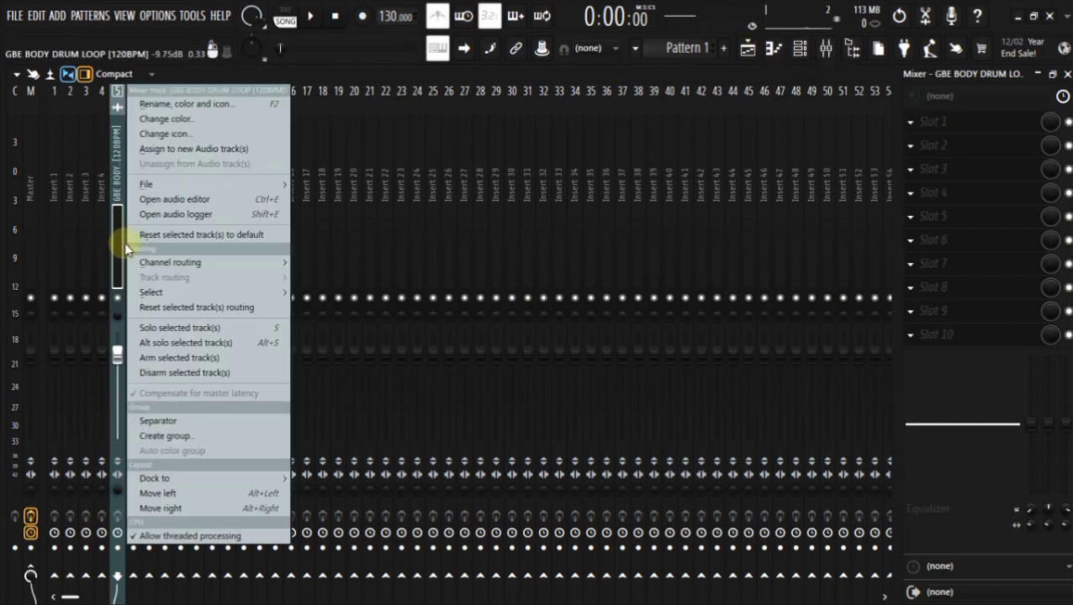
pyautogui.moveTo(200, 187)
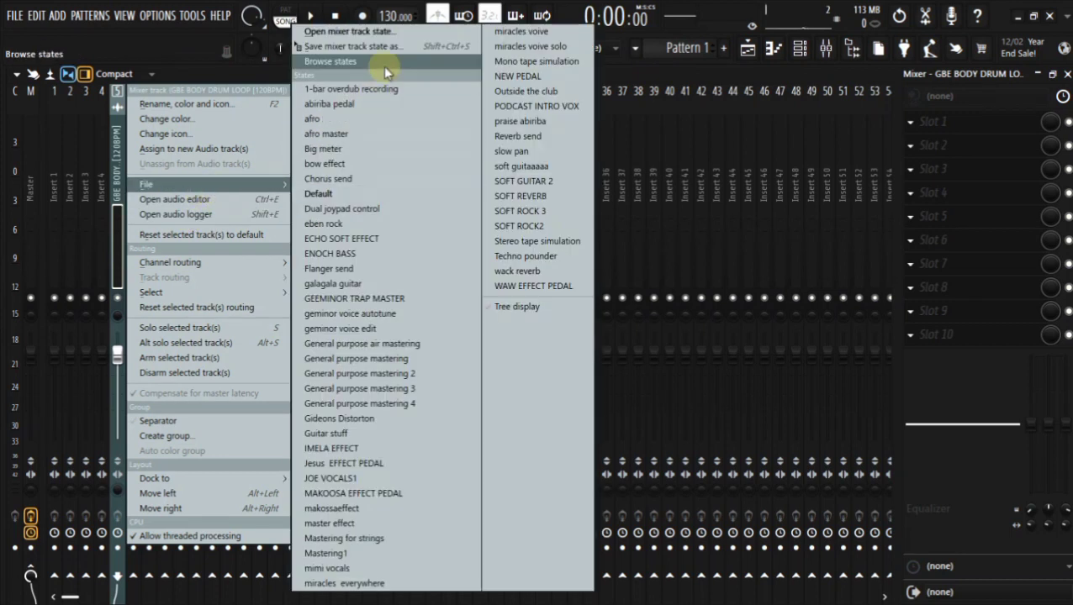
pyautogui.click(373, 192)
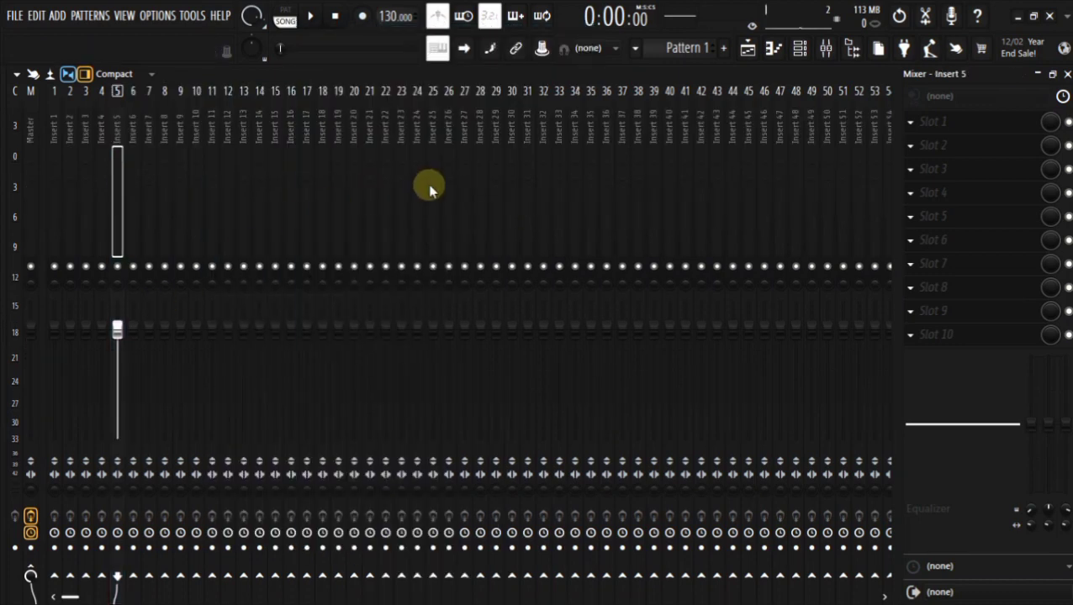
# Clear the target mixer track in the drum loop clip's channel settings so it goes straight to Master.
pyautogui.click(748, 48)
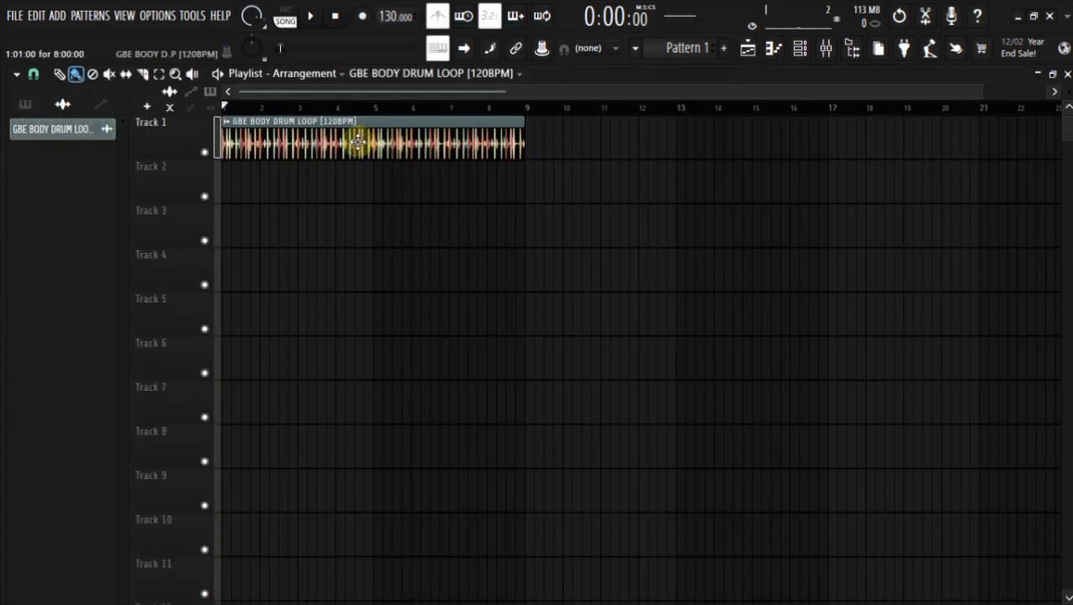
pyautogui.doubleClick(358, 143)
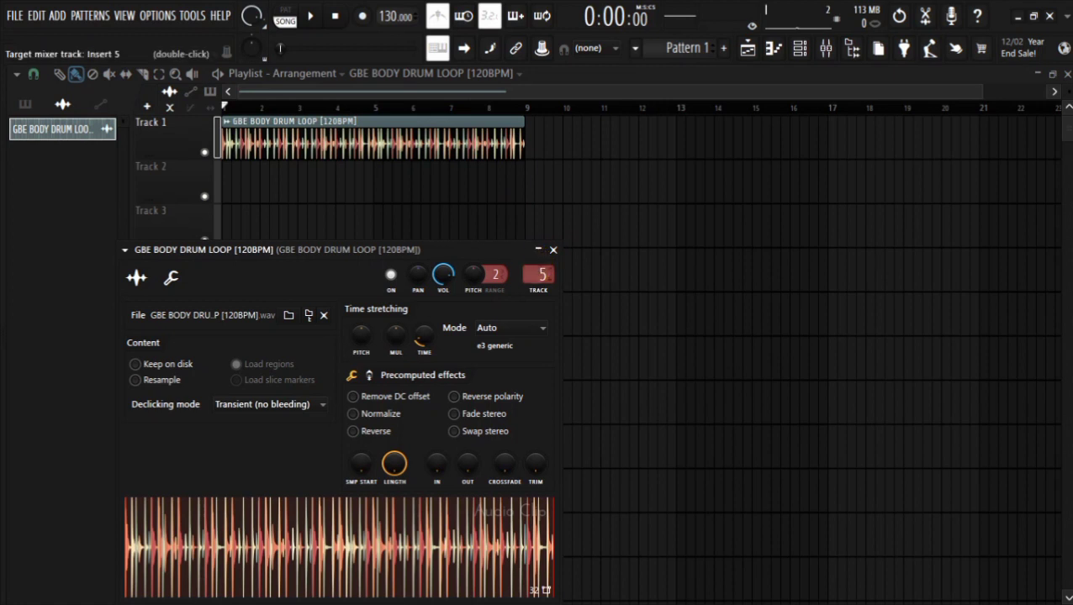
pyautogui.moveTo(536, 269); pyautogui.dragTo(536, 294)
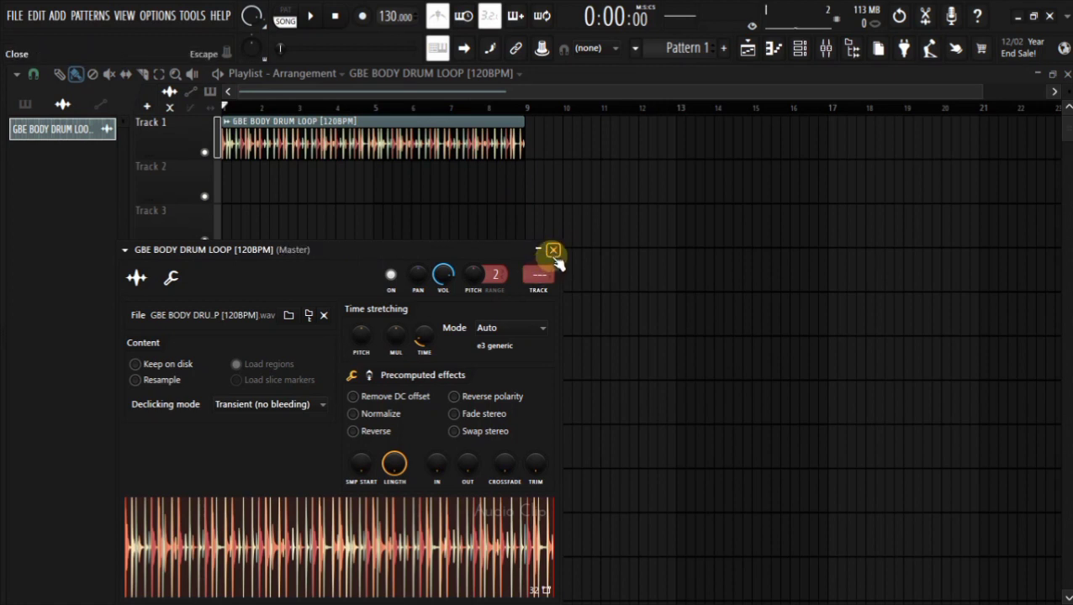
pyautogui.click(552, 250)
# Show all channels in the channel rack and route the drum loop channel to mixer track 10.
pyautogui.click(800, 49)
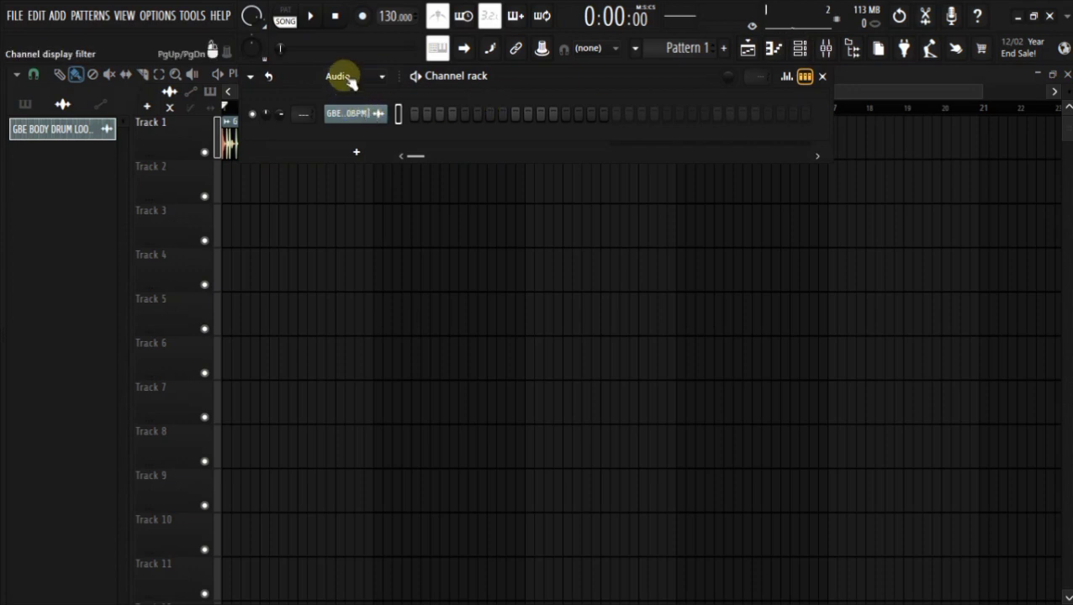
pyautogui.click(349, 77)
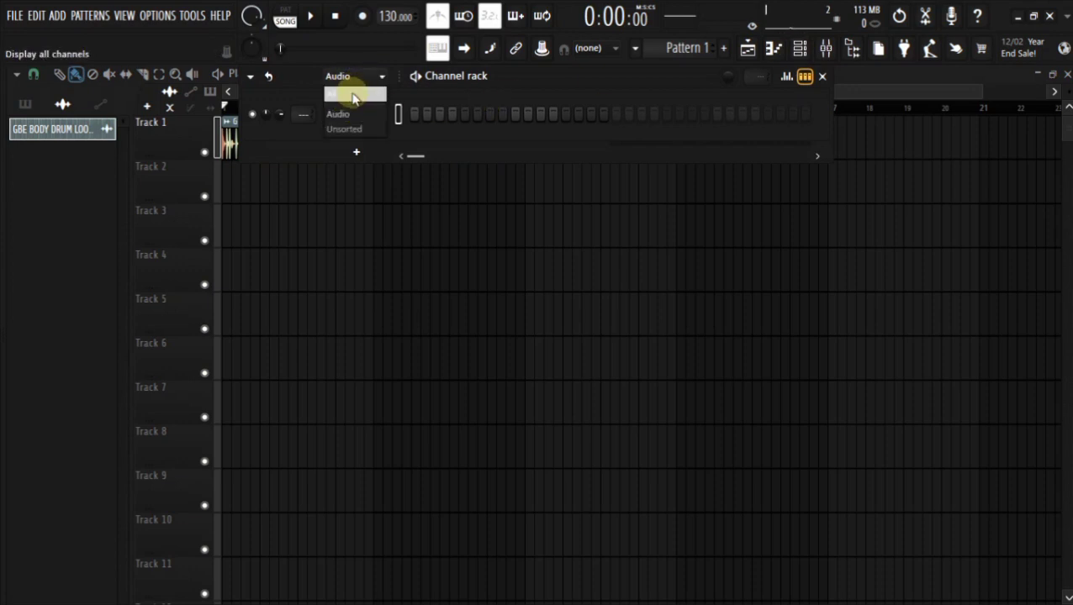
pyautogui.click(352, 99)
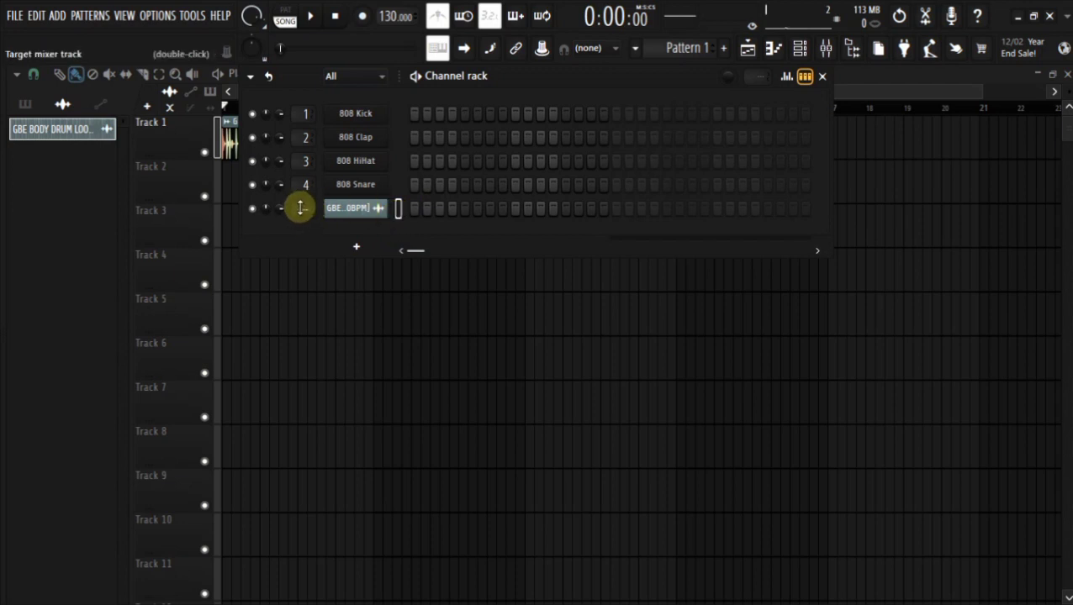
pyautogui.moveTo(300, 207); pyautogui.dragTo(305, 200)
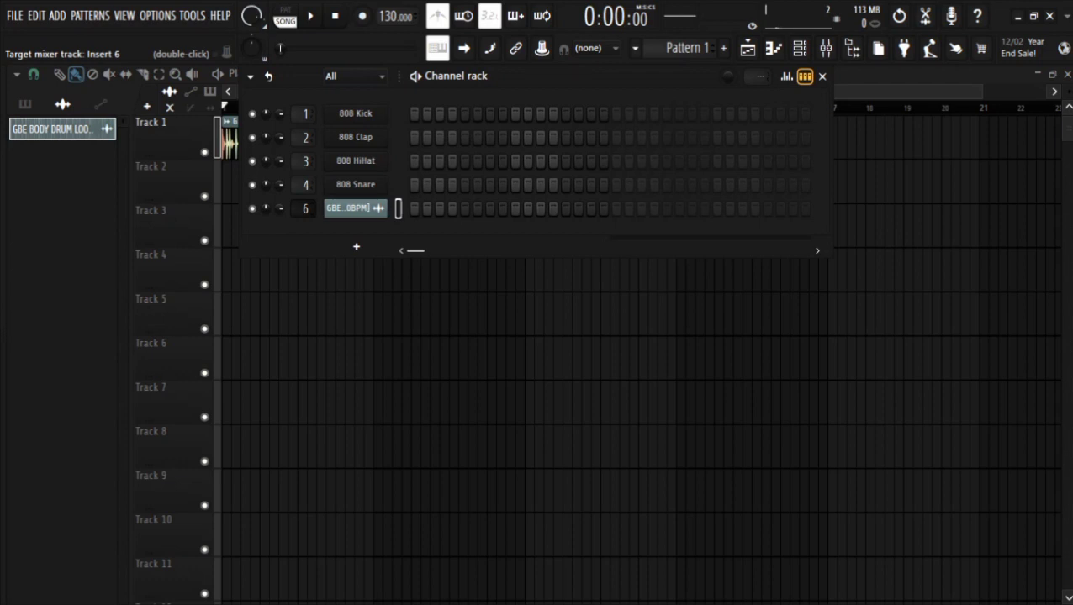
pyautogui.moveTo(305, 207)
pyautogui.mouseDown()
pyautogui.moveTo(304, 228)
pyautogui.moveTo(303, 208)
pyautogui.mouseUp()
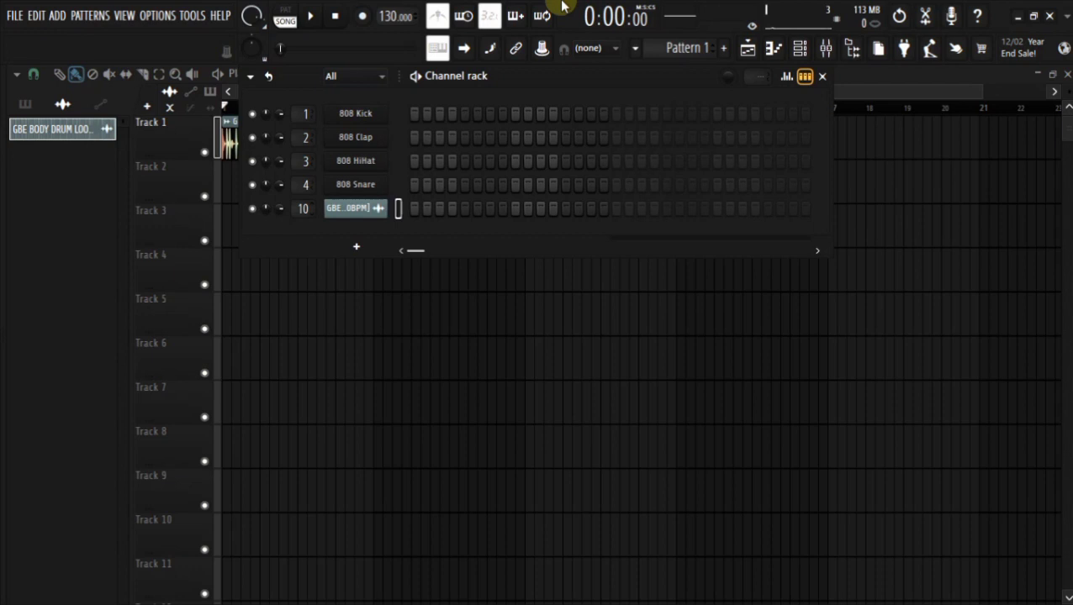
# Turn off the metronome and check the drum loop's insert 10 in the mixer.
pyautogui.click(435, 19)
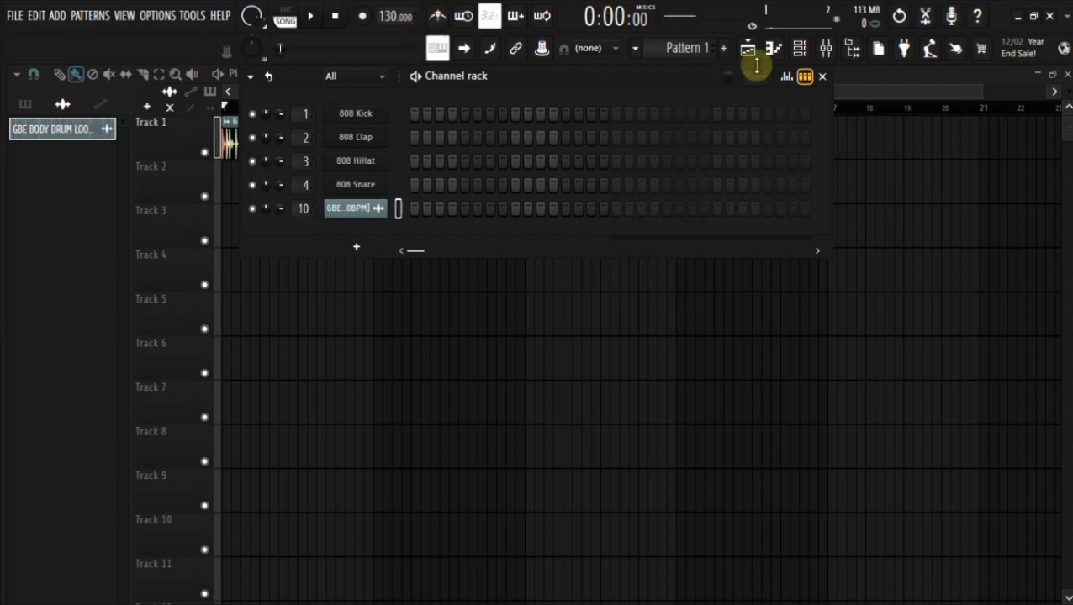
pyautogui.click(825, 48)
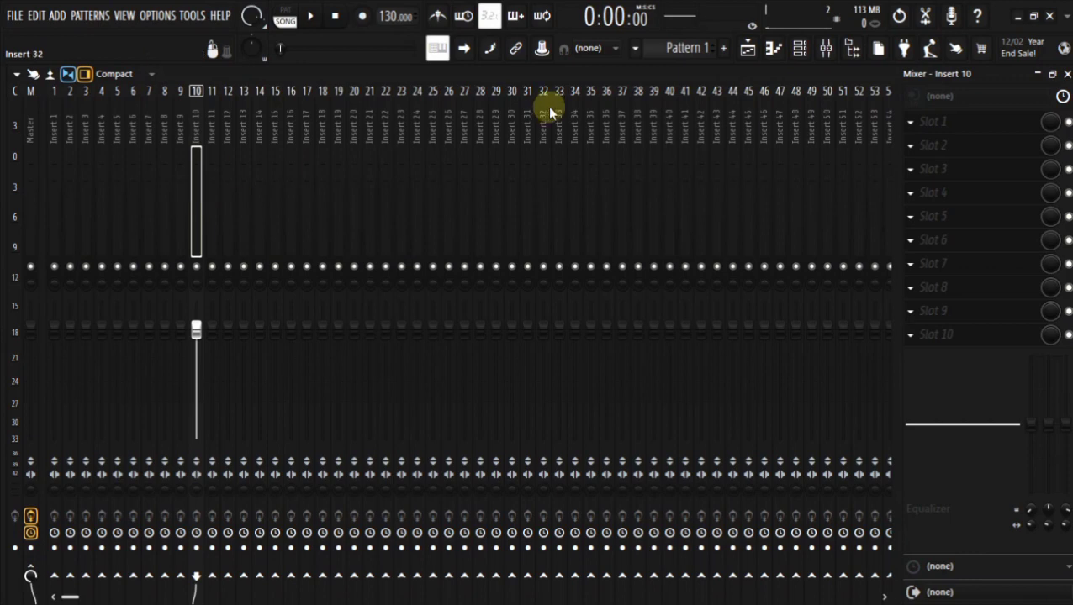
pyautogui.click(747, 48)
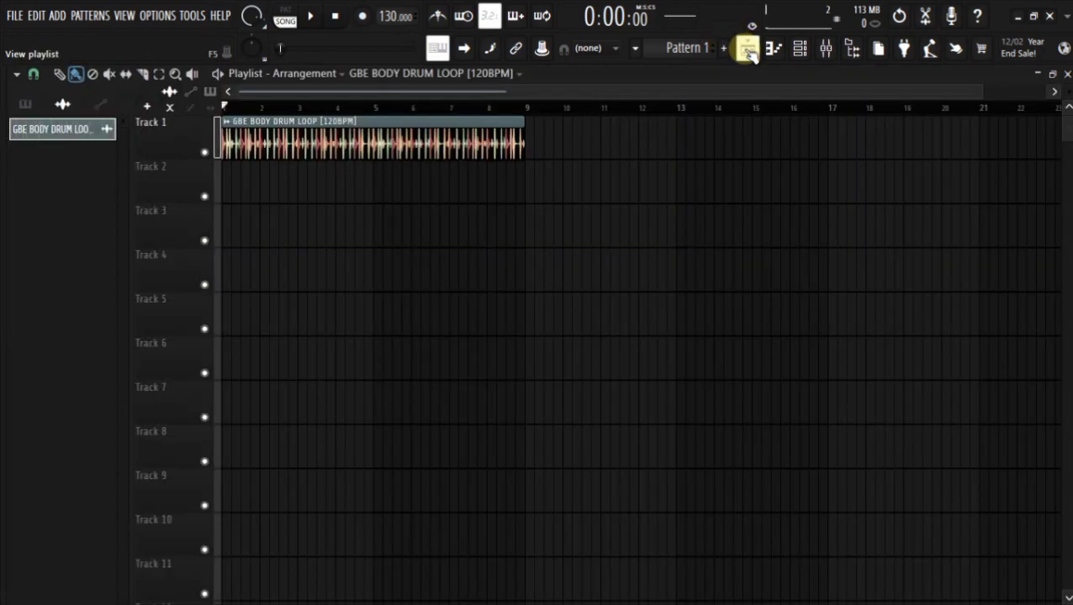
pyautogui.click(825, 48)
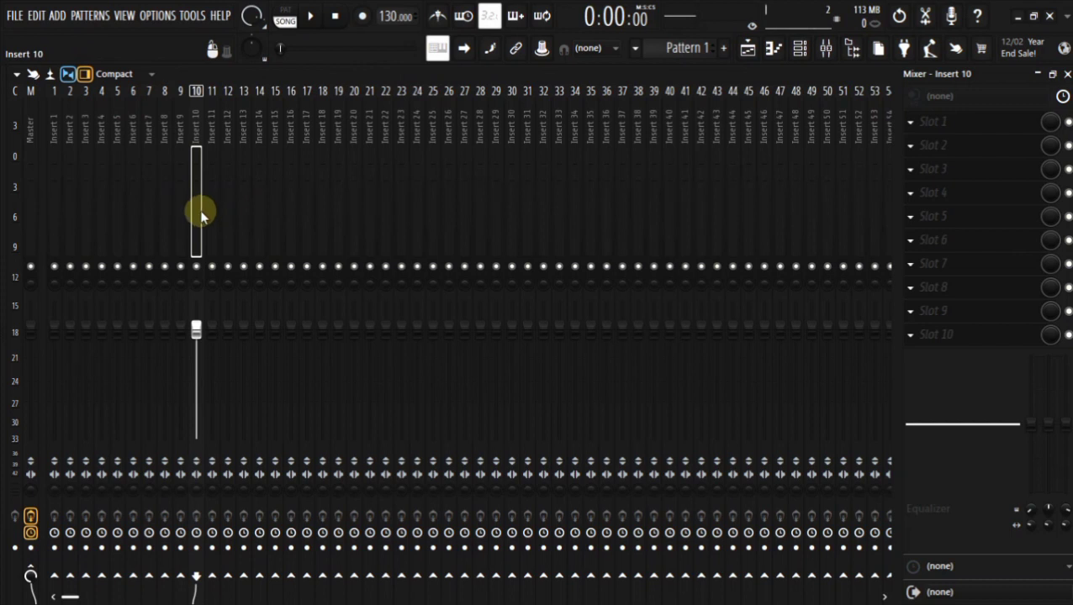
# Play the song while lowering the volume fader of insert 10, and switch the mixer to the Wide layout.
pyautogui.press('space')
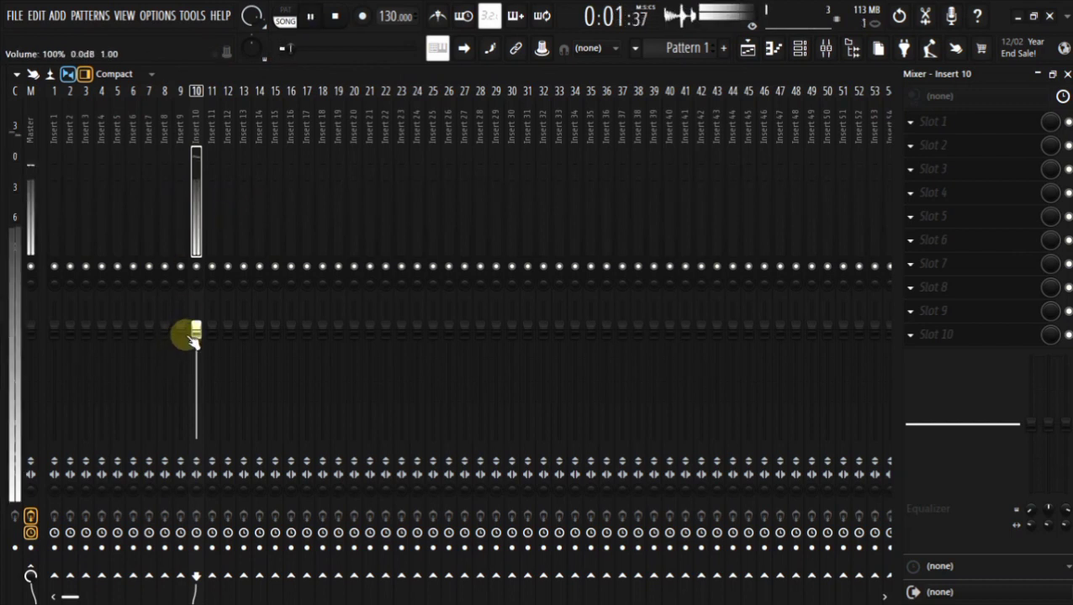
pyautogui.moveTo(196, 332); pyautogui.dragTo(199, 413)
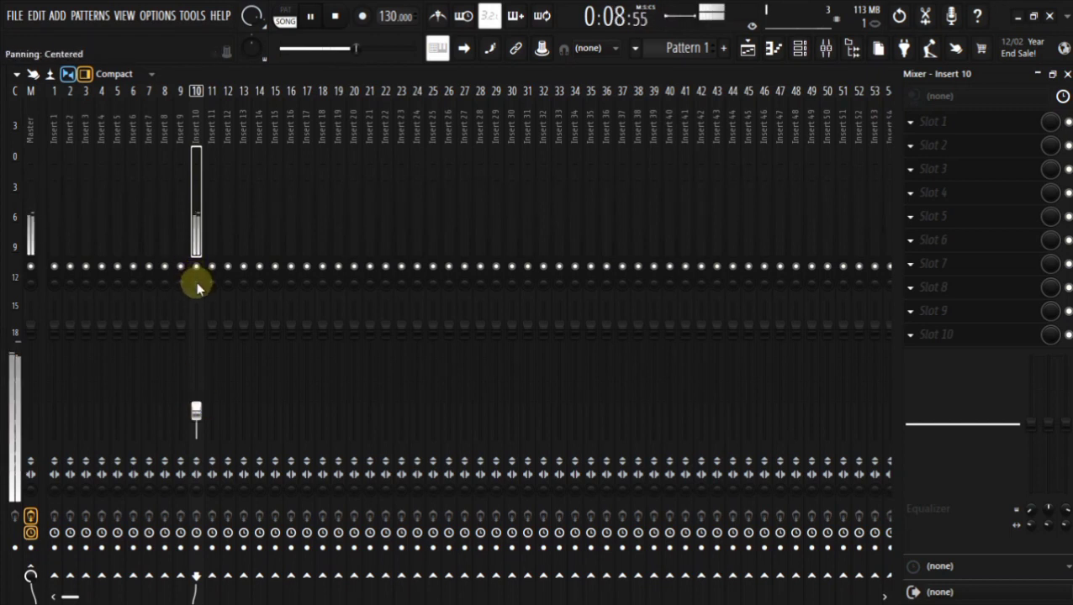
pyautogui.click(122, 82)
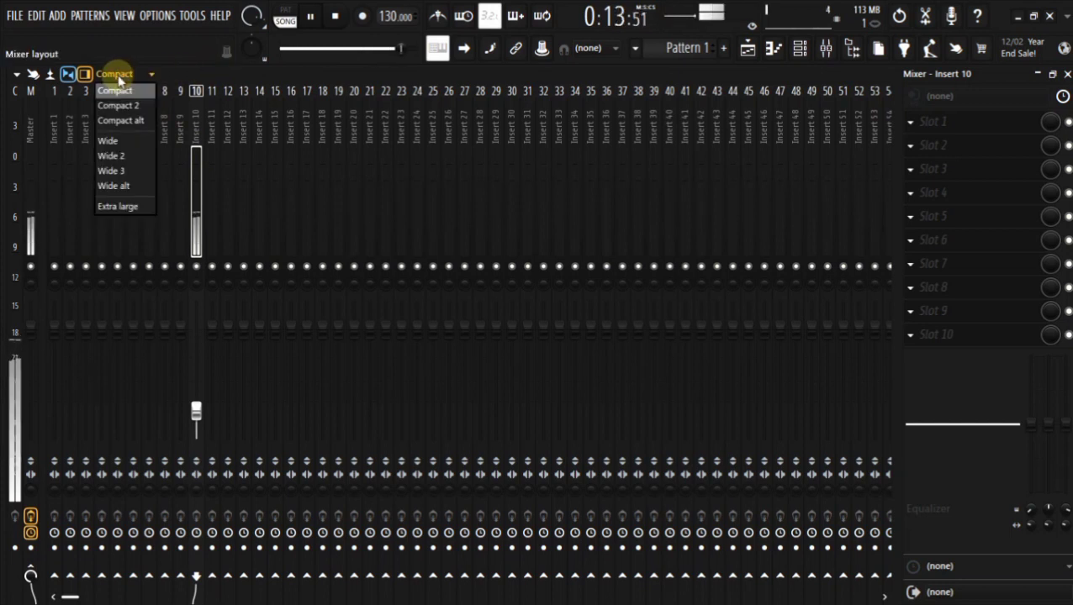
pyautogui.click(120, 143)
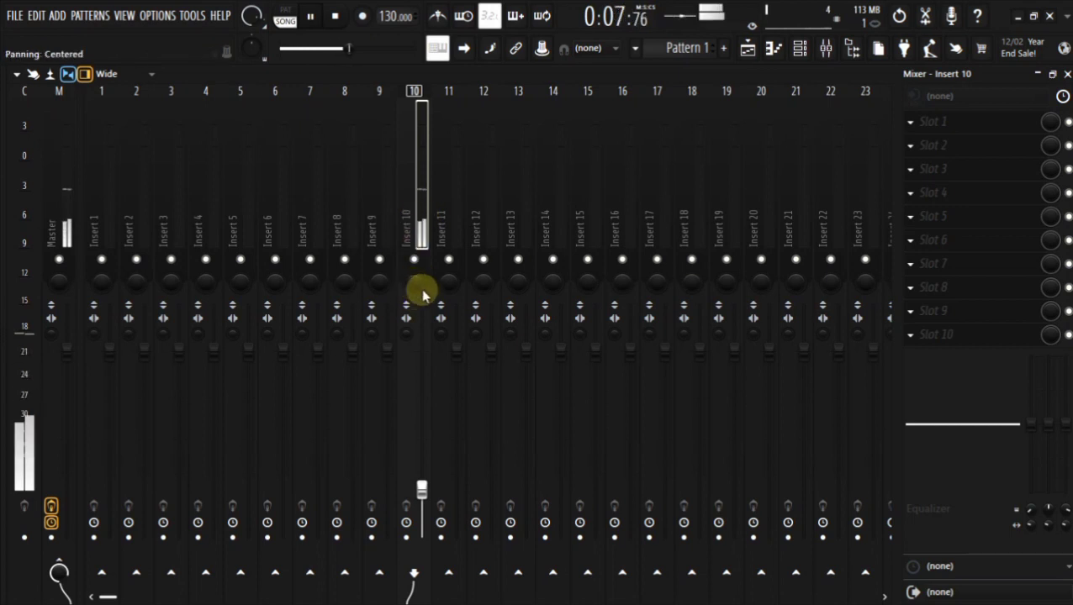
# Try insert 10's panning and its stereo separation at 100% separated and 100% merged, restore the original settings, and stop playback.
pyautogui.moveTo(412, 283)
pyautogui.mouseDown()
pyautogui.moveTo(412, 338)
pyautogui.moveTo(412, 259)
pyautogui.moveTo(414, 299)
pyautogui.moveTo(415, 285)
pyautogui.mouseUp()
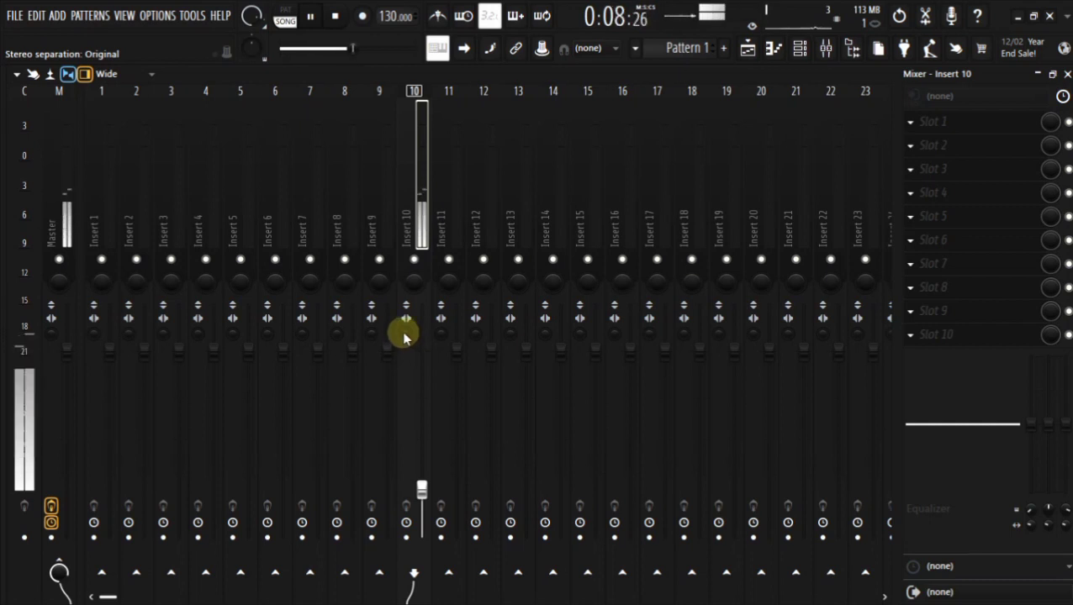
pyautogui.moveTo(404, 336); pyautogui.dragTo(403, 286)
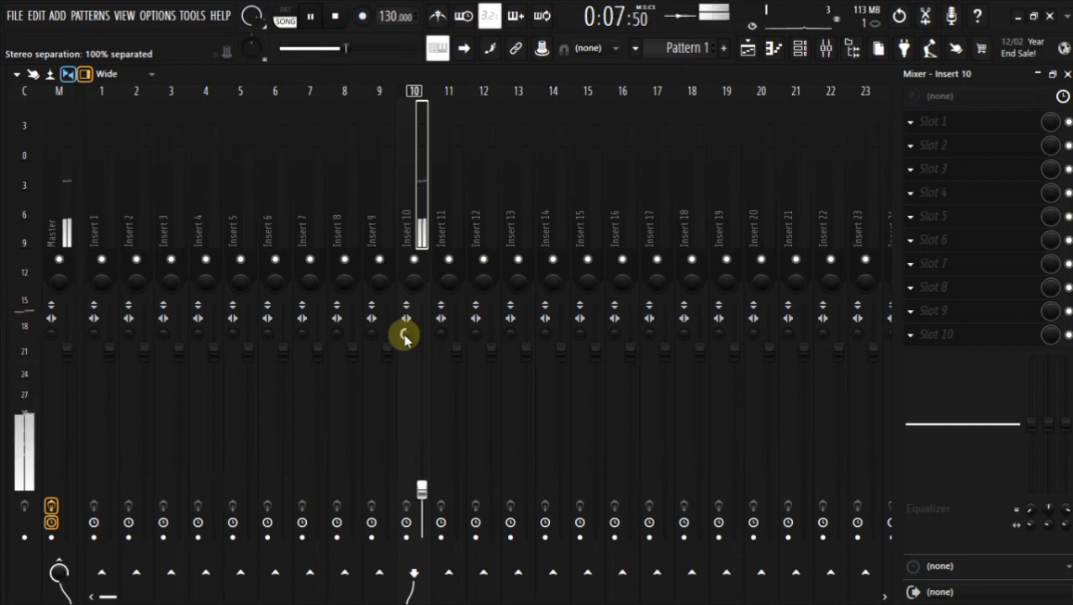
pyautogui.moveTo(404, 334); pyautogui.dragTo(406, 336)
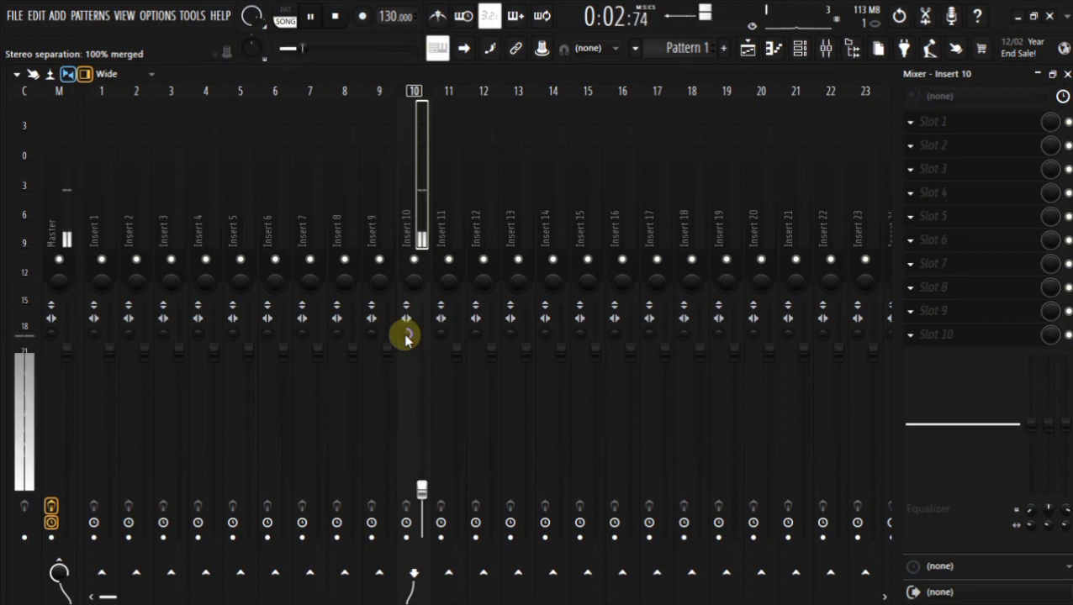
pyautogui.moveTo(405, 336); pyautogui.dragTo(404, 337)
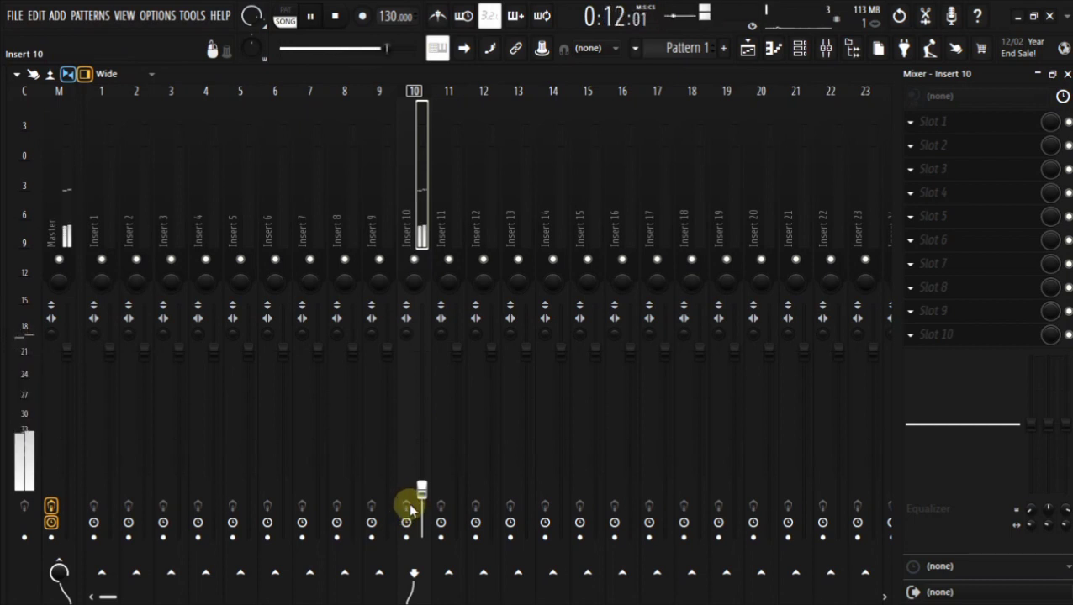
pyautogui.press('space')
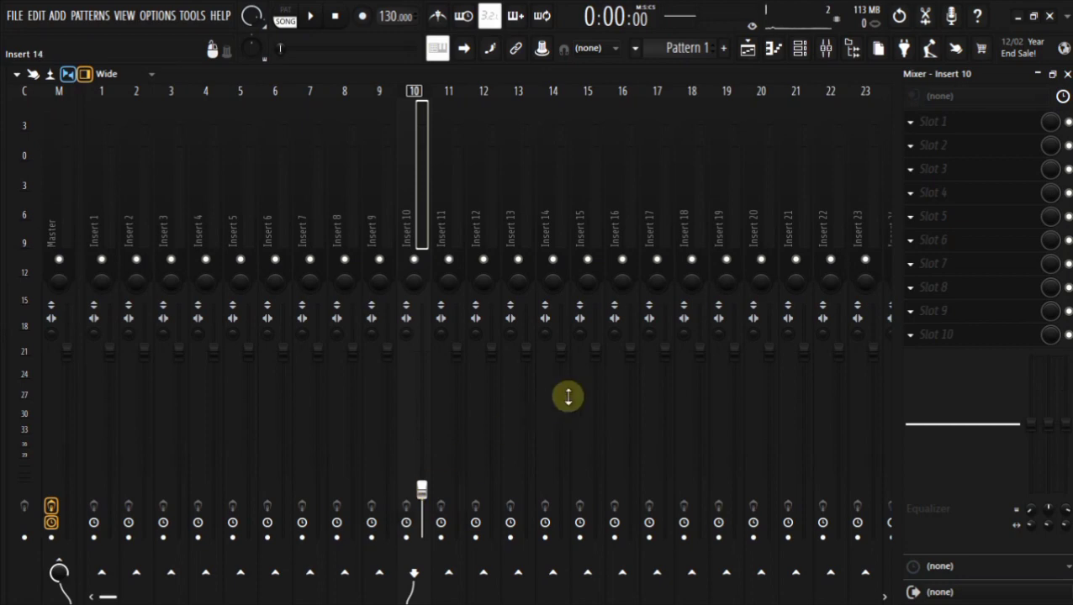
# Load Fruity Parametric EQ 2 into slot 1 of insert 10 and apply its high low cut preset during playback.
pyautogui.click(913, 123)
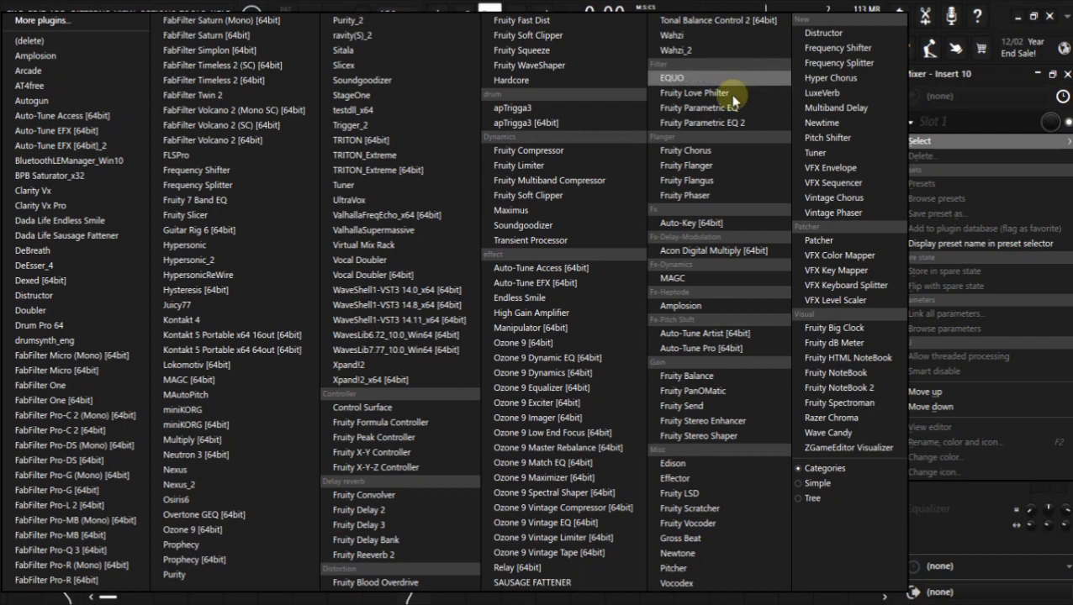
pyautogui.click(719, 122)
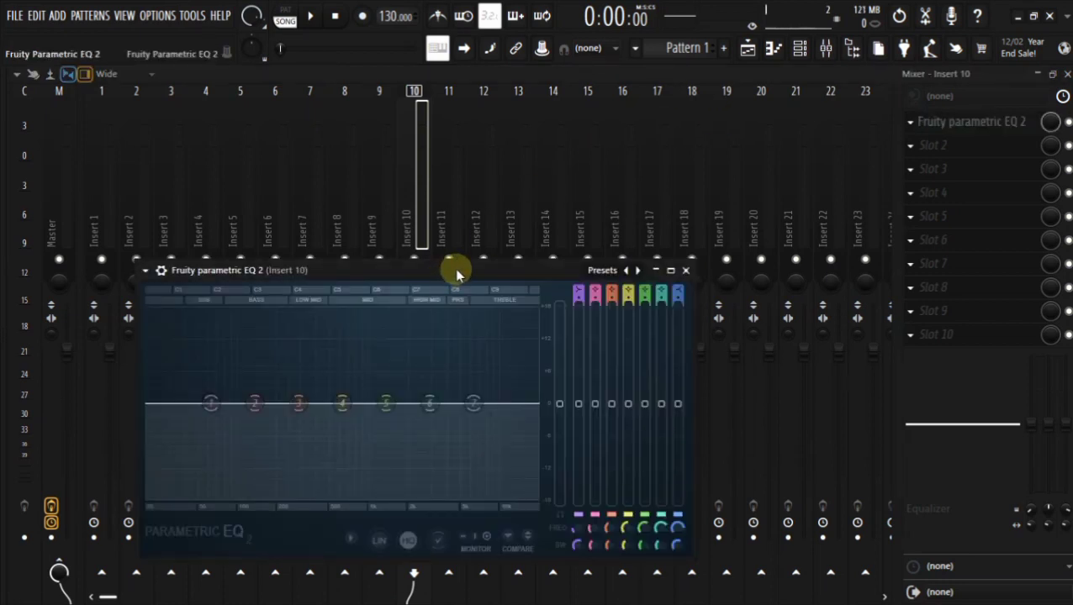
pyautogui.moveTo(455, 271); pyautogui.dragTo(774, 178)
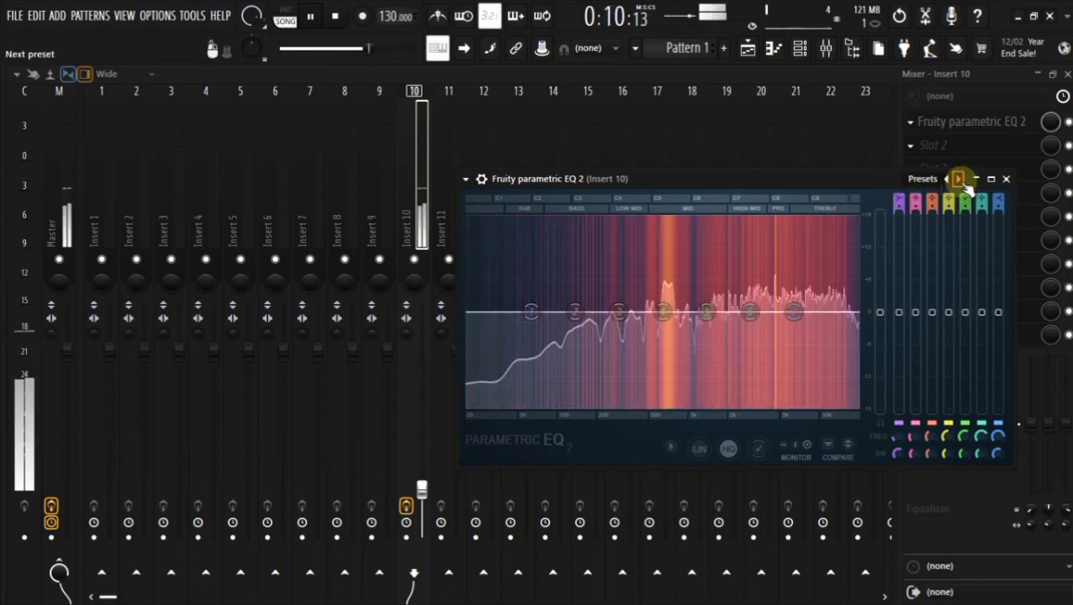
pyautogui.rightClick(963, 183)
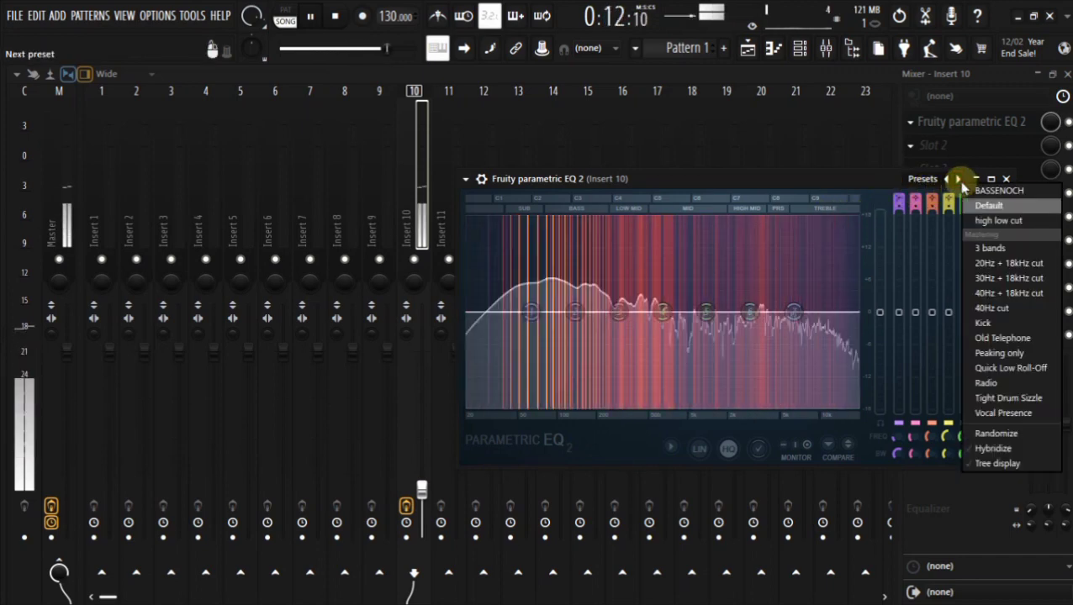
pyautogui.click(985, 220)
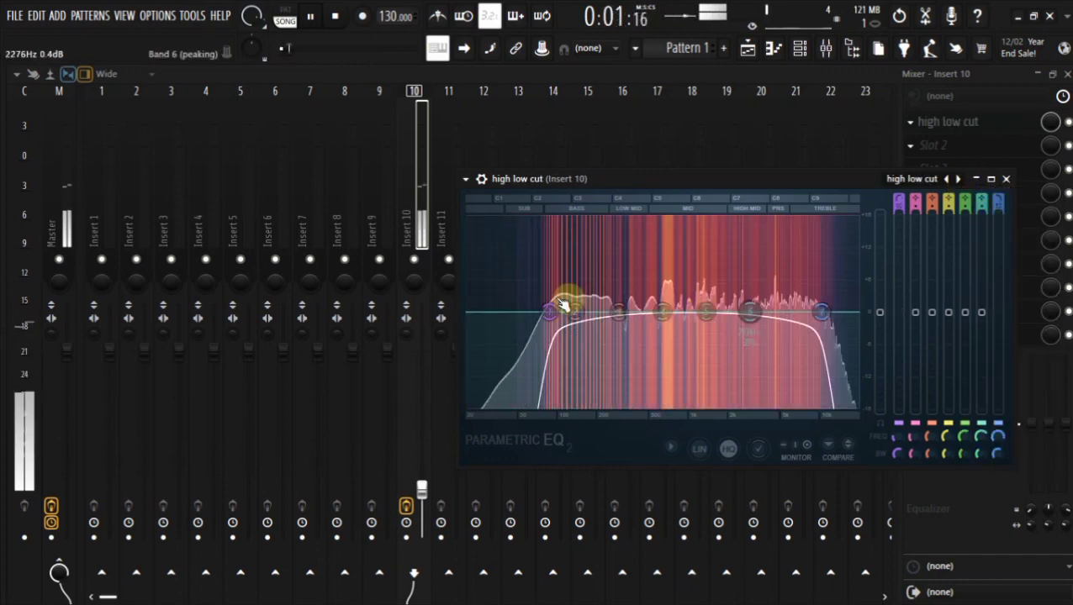
# Sweep the EQ's high-pass band 1 upward, move bands 1 and 2 to the lowest frequencies and band 7 to the highest, and close the editor.
pyautogui.moveTo(545, 311); pyautogui.dragTo(603, 312)
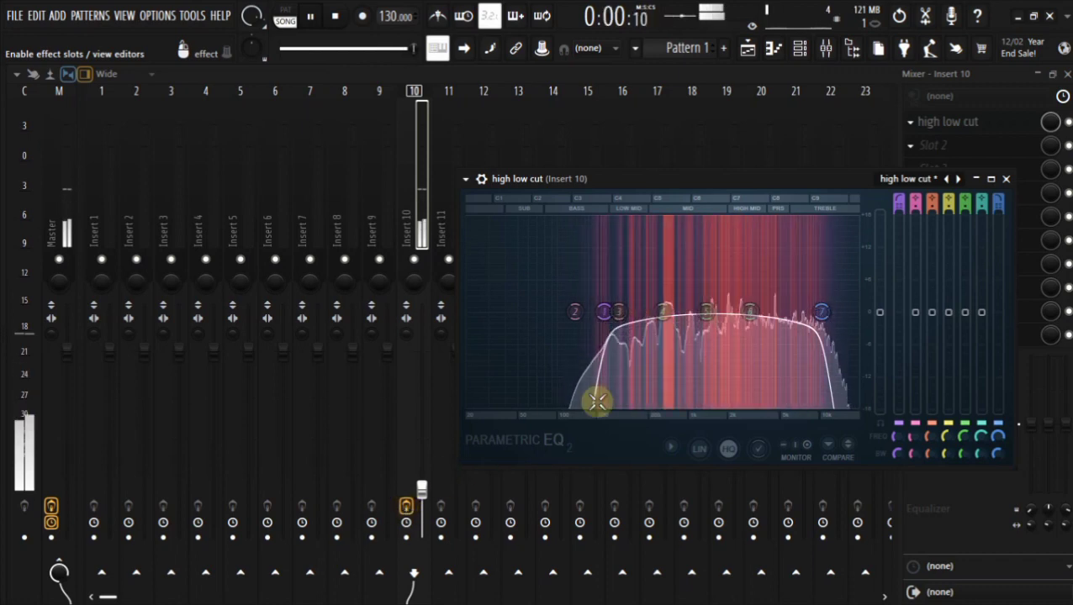
pyautogui.moveTo(575, 326); pyautogui.dragTo(485, 324)
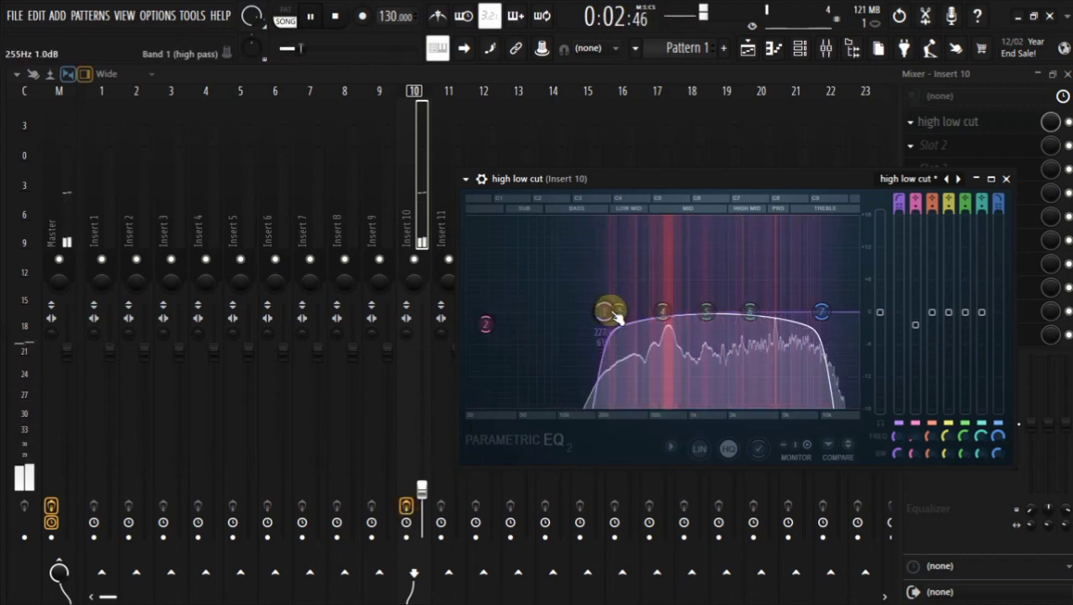
pyautogui.moveTo(607, 312); pyautogui.dragTo(466, 311)
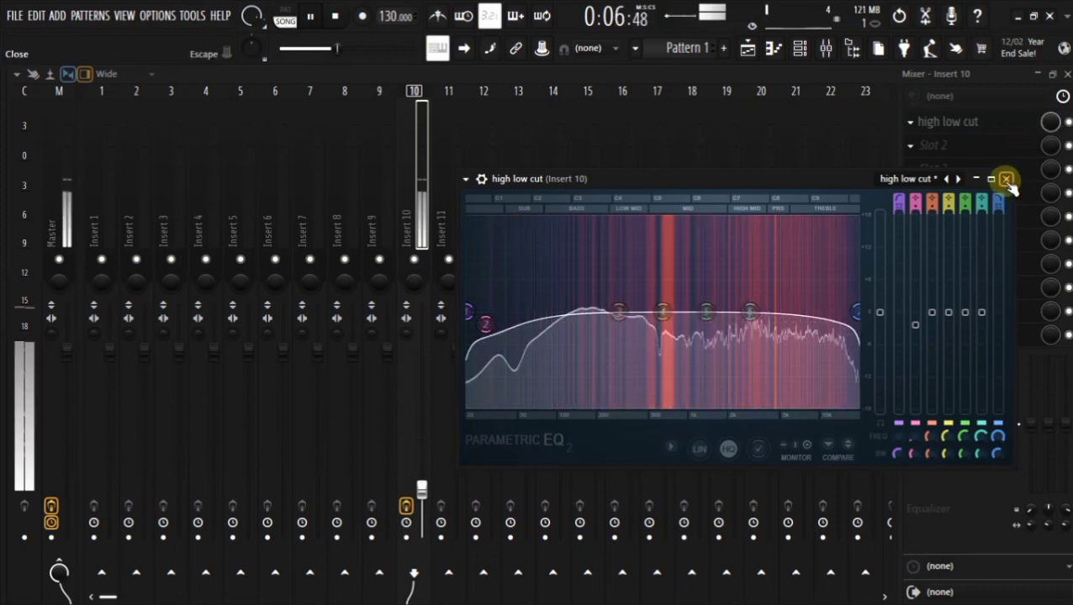
pyautogui.click(1005, 179)
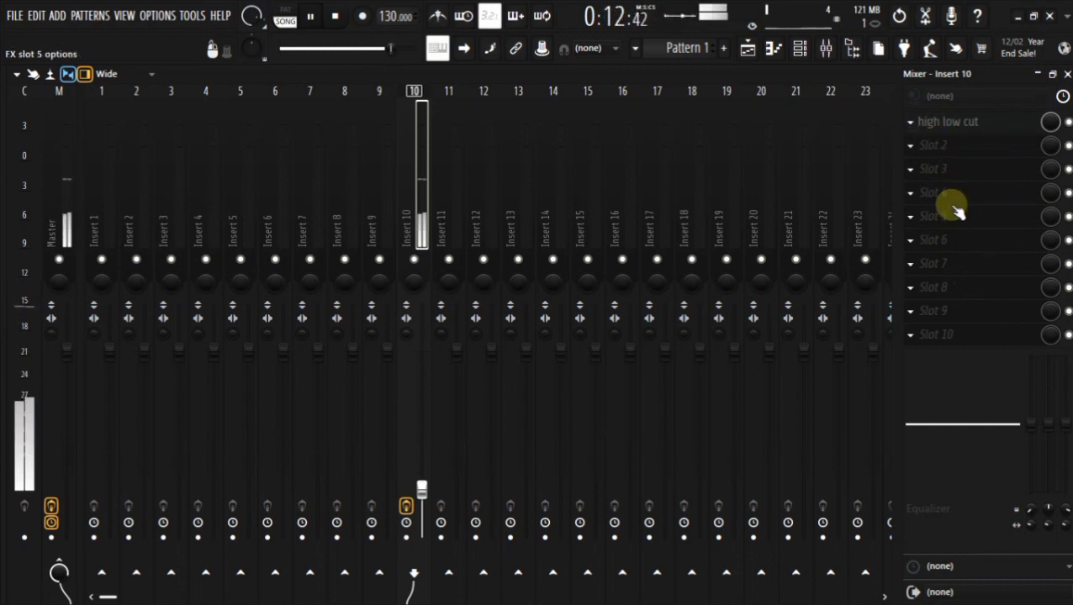
pyautogui.click(913, 148)
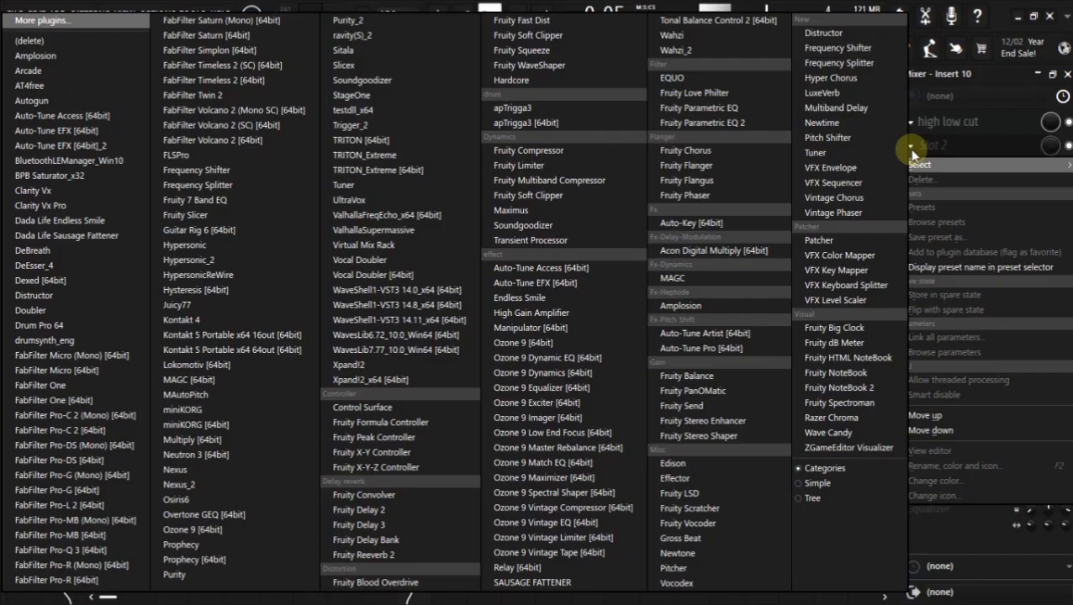
pyautogui.click(912, 152)
pyautogui.click(913, 171)
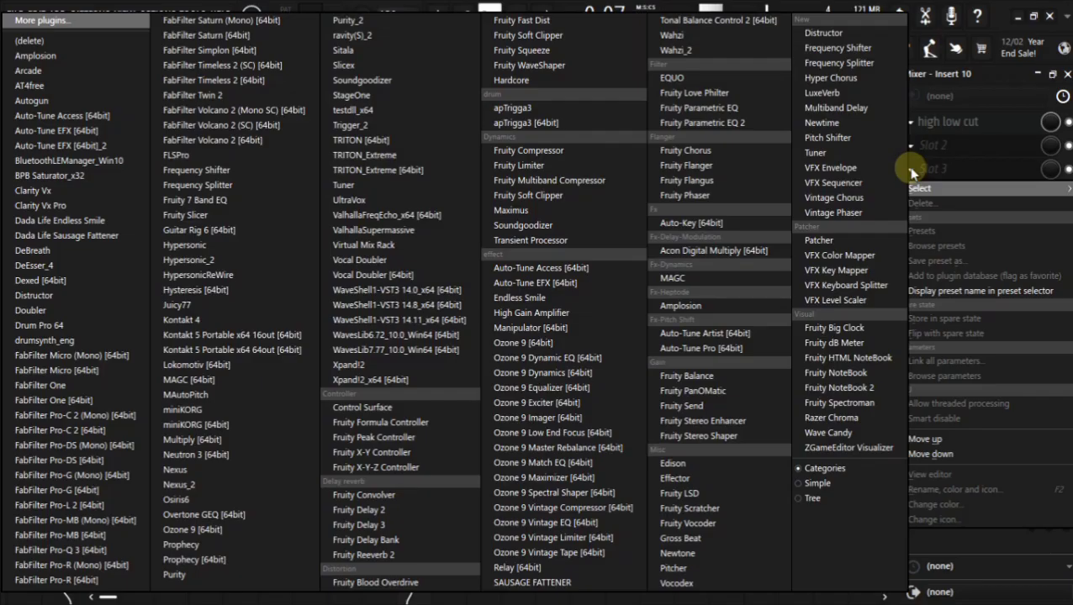
pyautogui.click(913, 170)
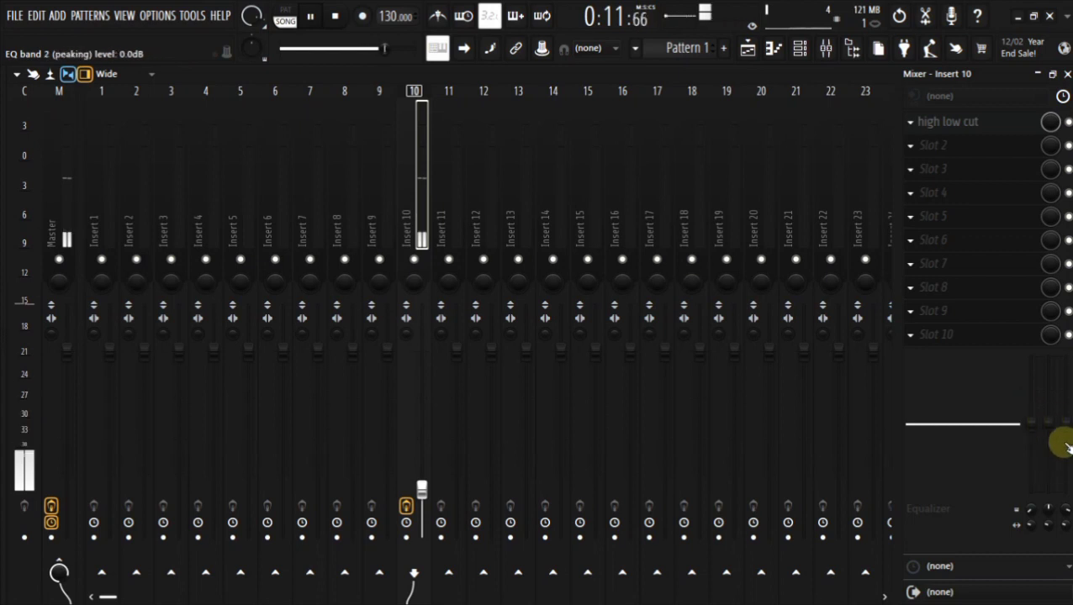
# Try insert 10's built-in equalizer with the low shelf and peaking bands at -18 dB, restore both to 0 dB, and close the offline manual.
pyautogui.moveTo(1039, 430); pyautogui.dragTo(1039, 419)
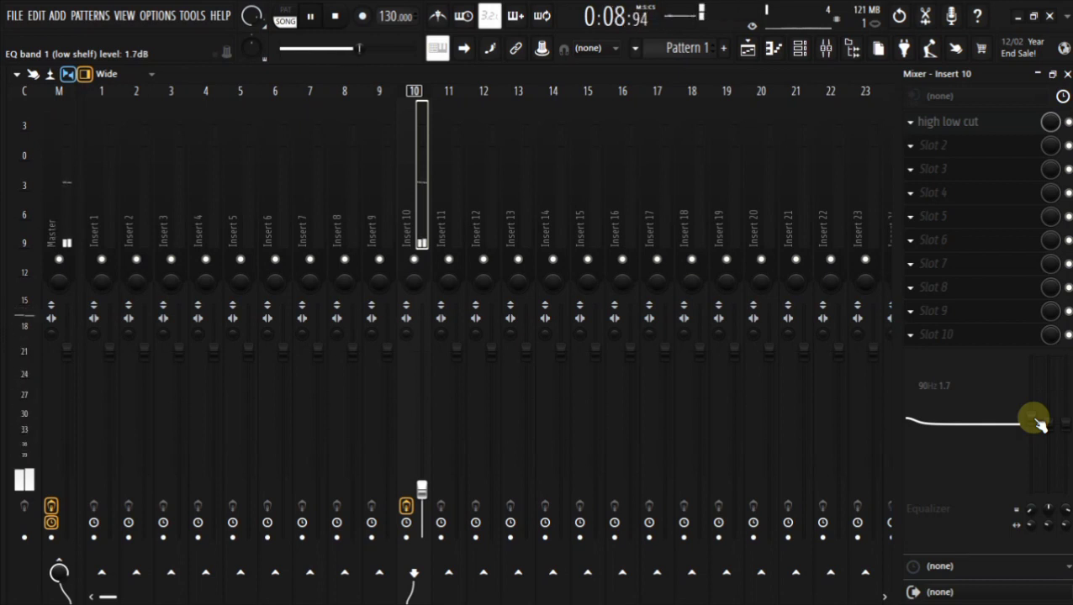
pyautogui.moveTo(1039, 425); pyautogui.dragTo(1031, 493)
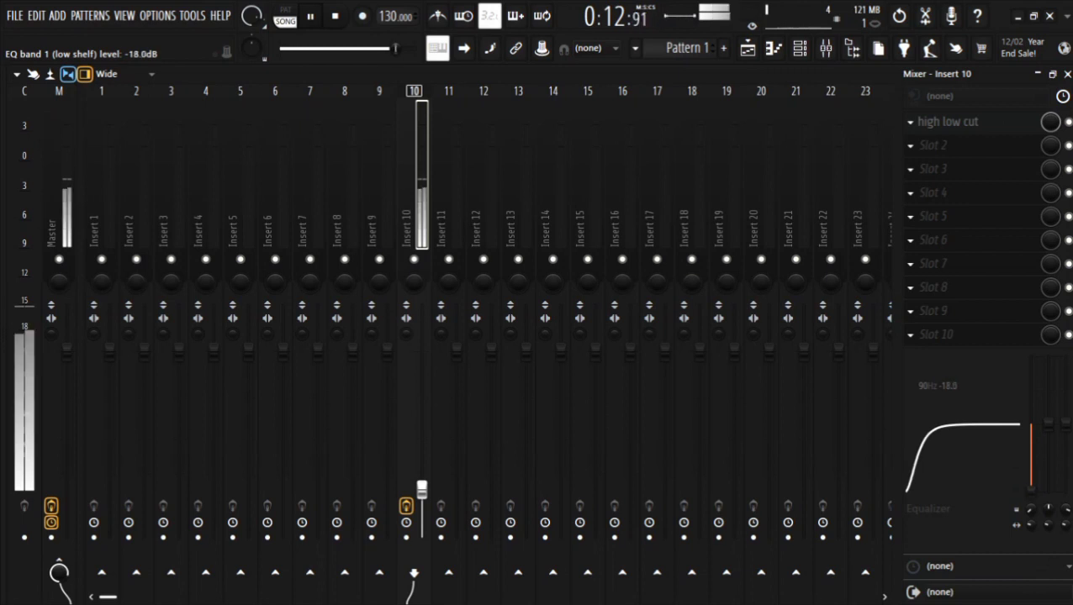
pyautogui.moveTo(1049, 438); pyautogui.dragTo(1055, 499)
pyautogui.moveTo(1062, 416)
pyautogui.mouseDown()
pyautogui.moveTo(1064, 492)
pyautogui.moveTo(1063, 426)
pyautogui.mouseUp()
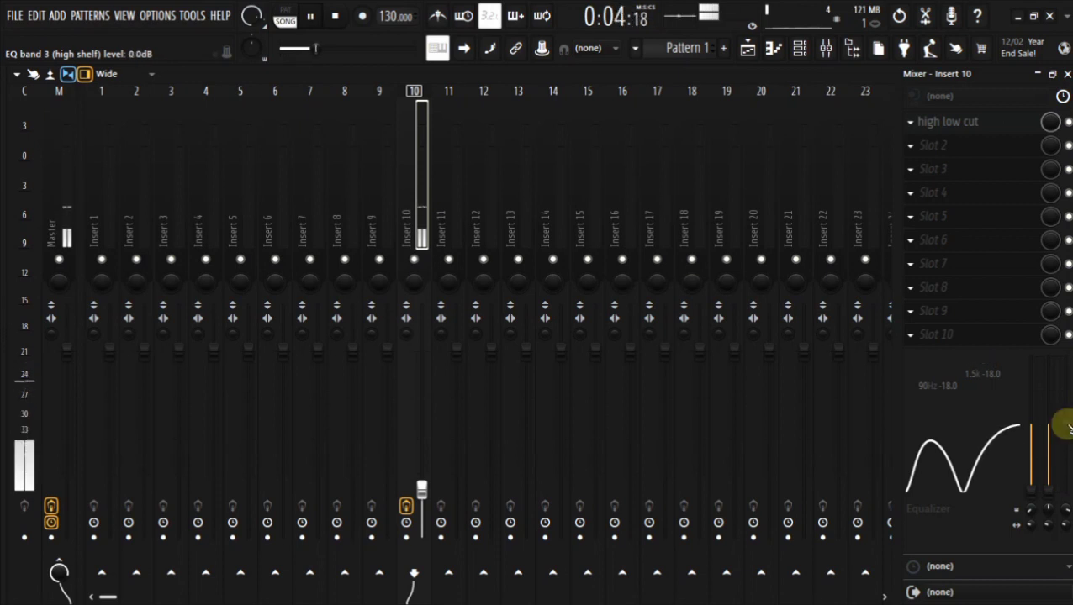
pyautogui.moveTo(1055, 505); pyautogui.dragTo(1046, 423)
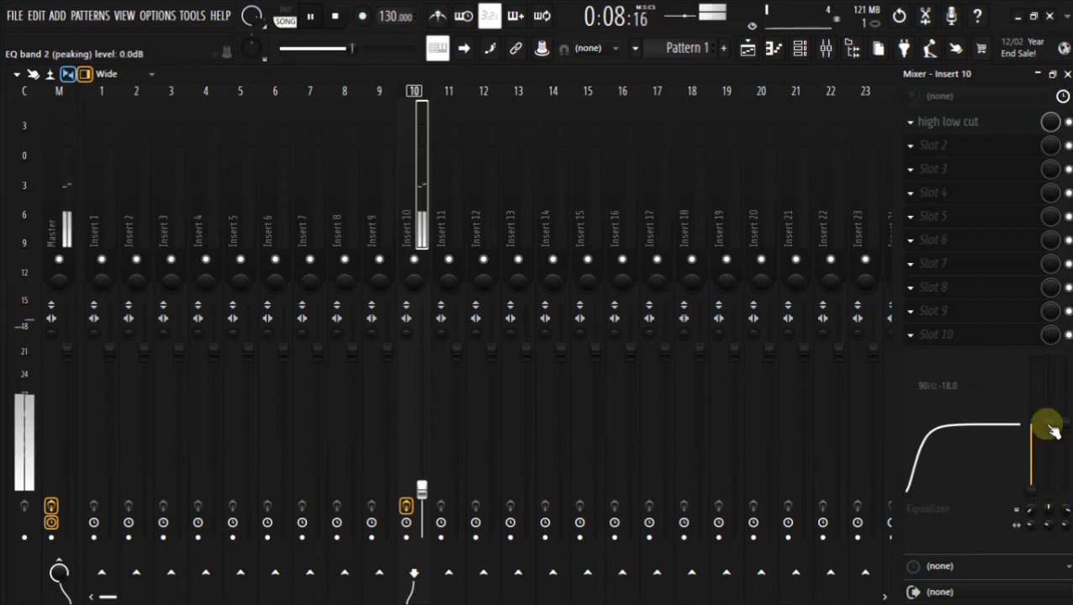
pyautogui.moveTo(1029, 493); pyautogui.dragTo(1030, 424)
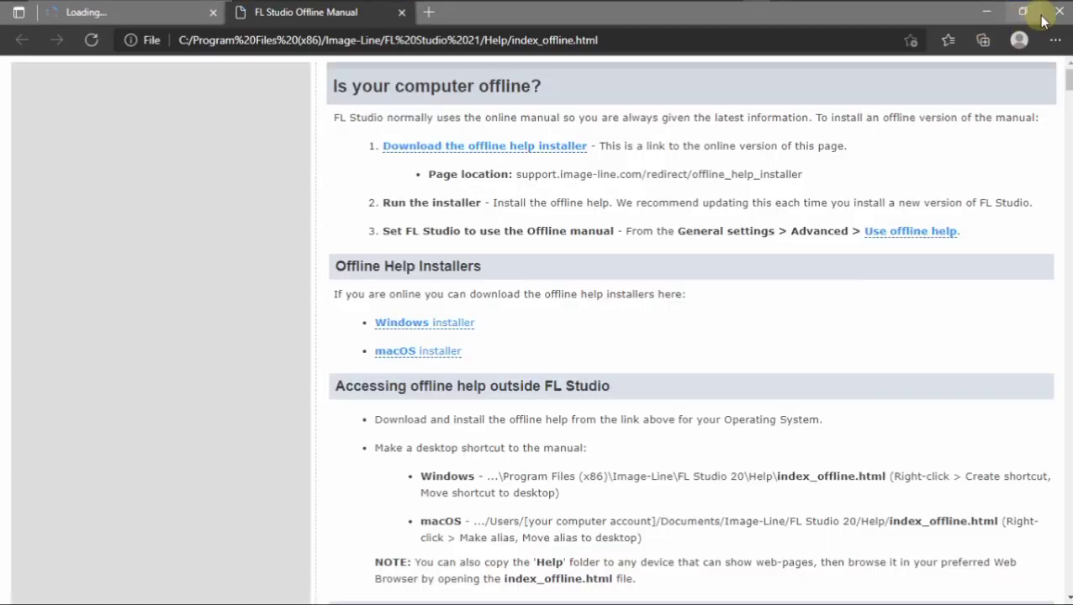
pyautogui.click(1055, 14)
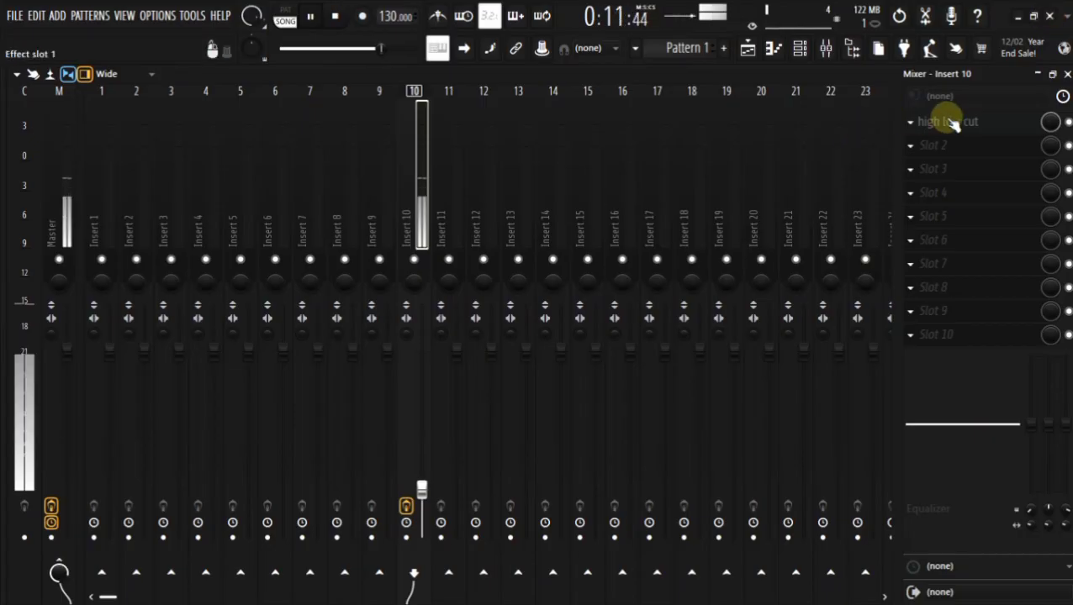